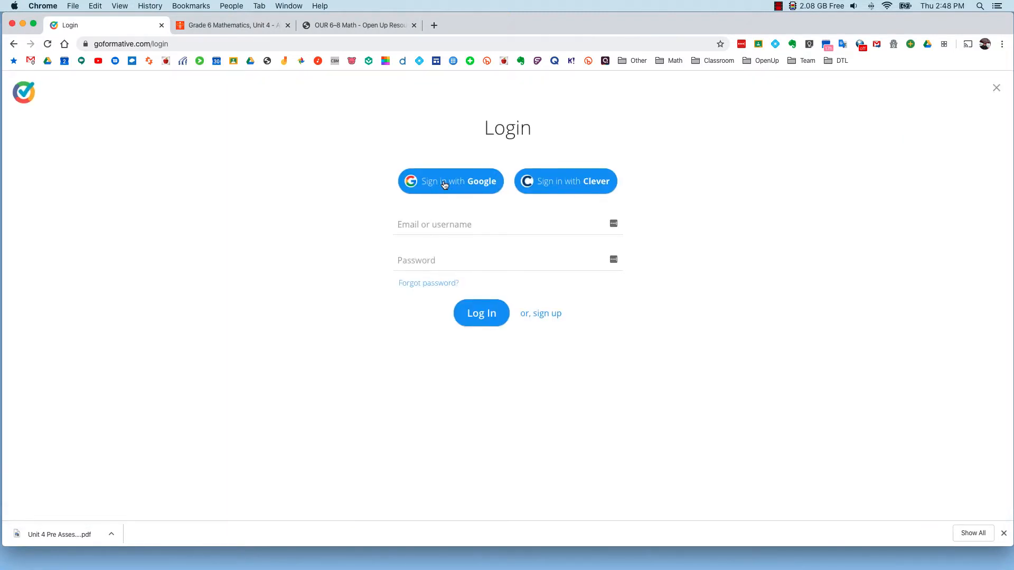
Step: Sign in to Formative with the Google account and open the list of classes
left_click(446, 184)
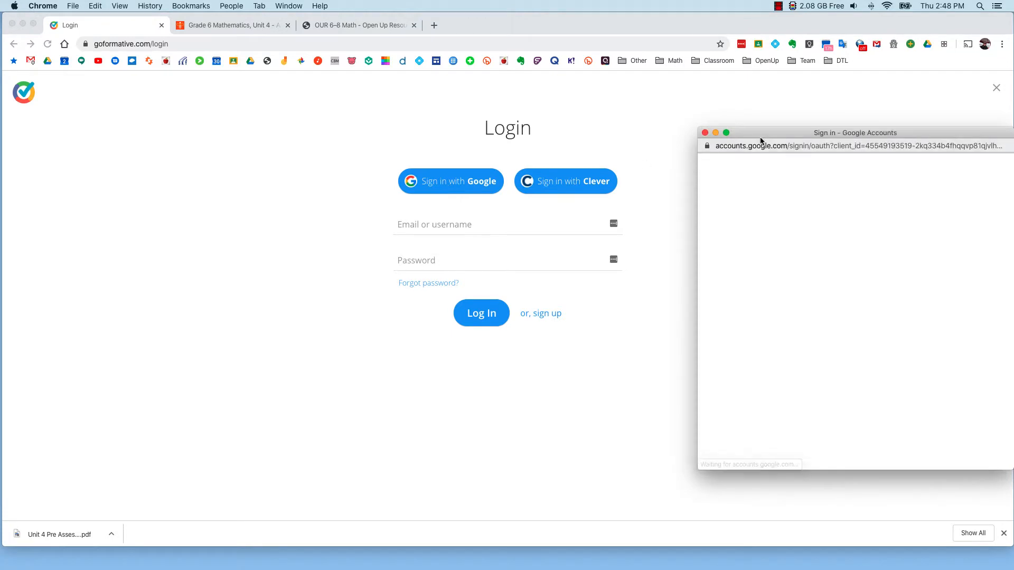
left_click_drag(768, 132, 723, 127)
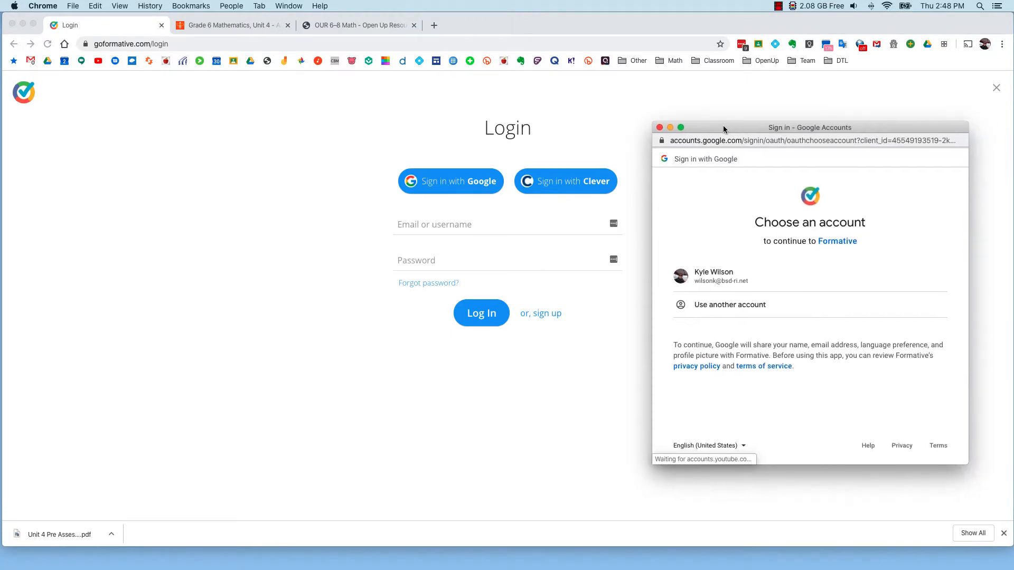
left_click(721, 276)
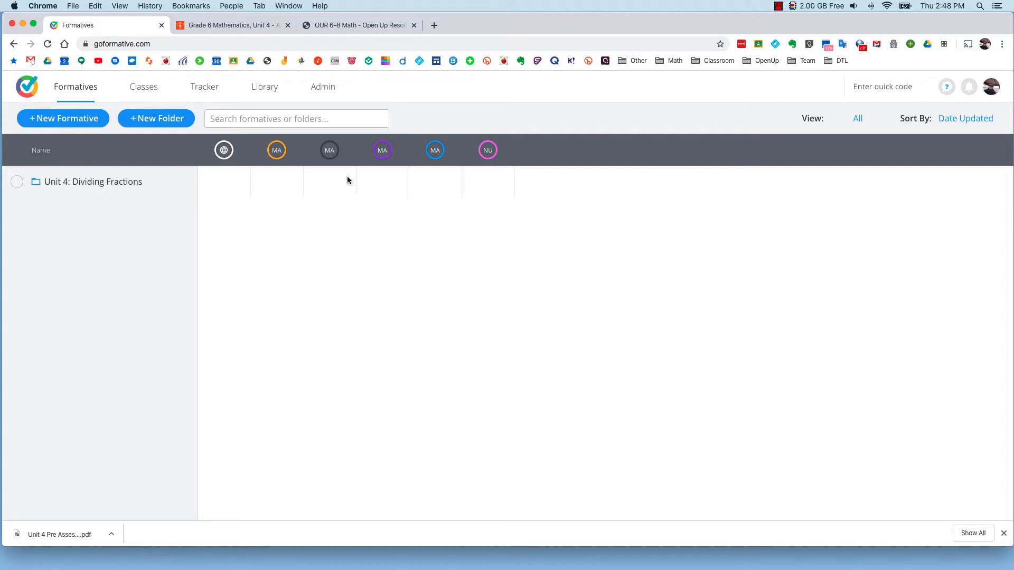
left_click(152, 90)
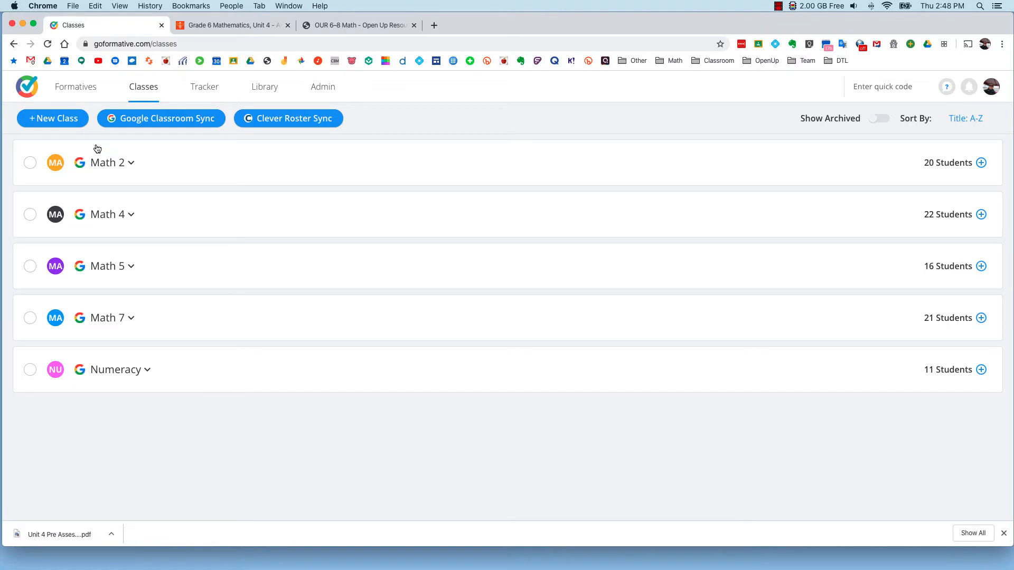
Step: Return to the formatives list and add a folder named Assessments
left_click(86, 92)
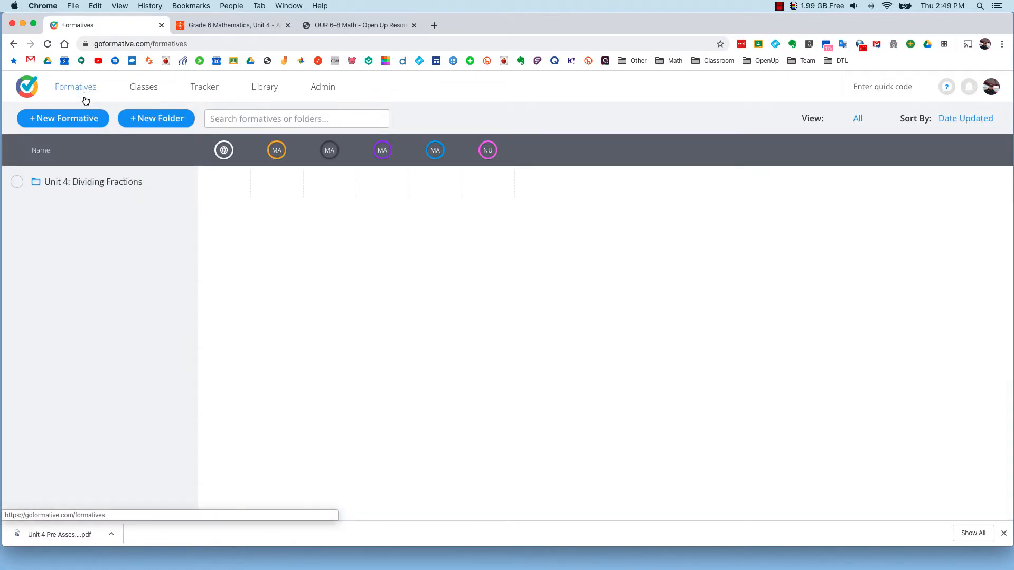
left_click(166, 122)
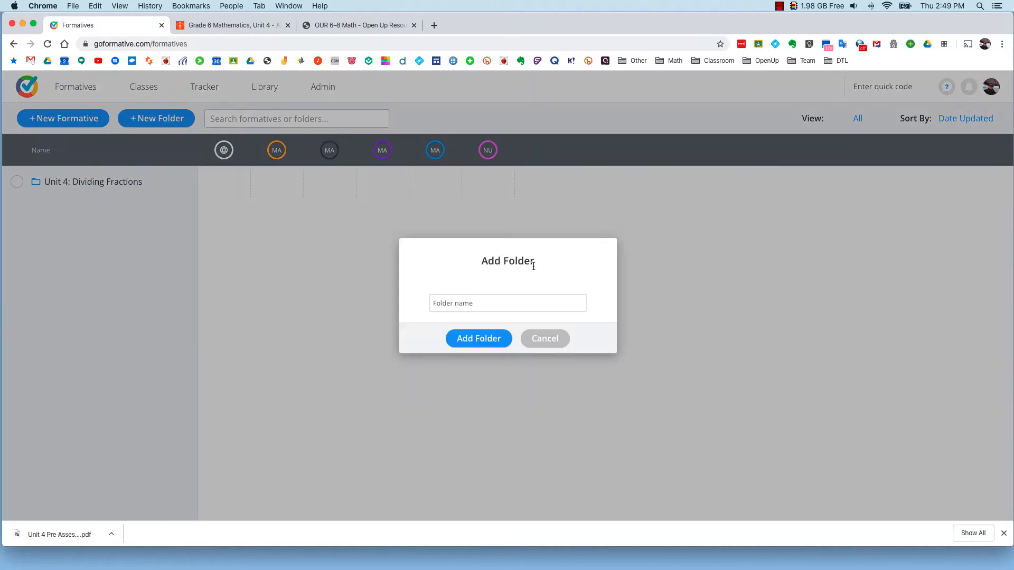
left_click(501, 305)
type("Assessments")
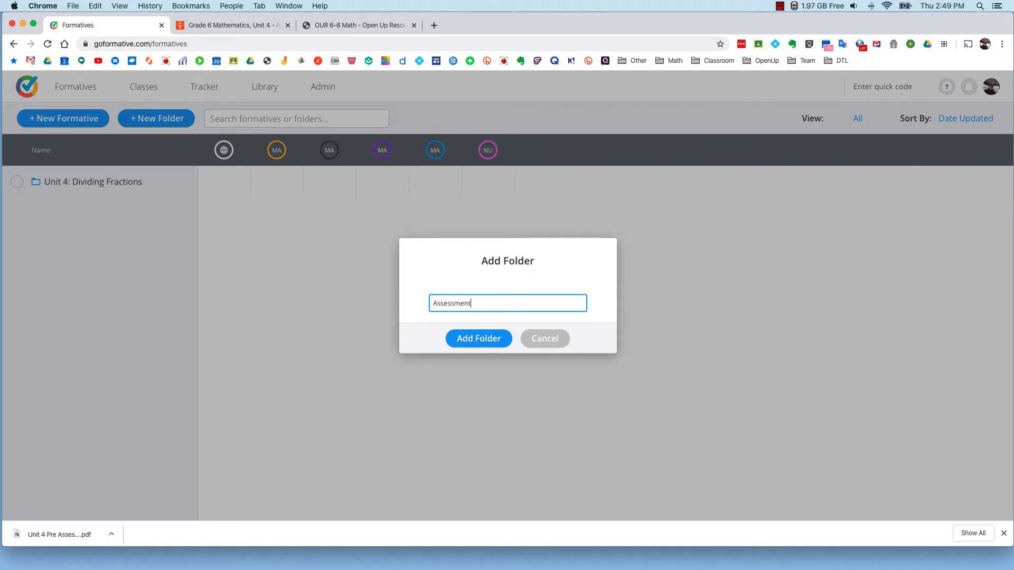
left_click(469, 342)
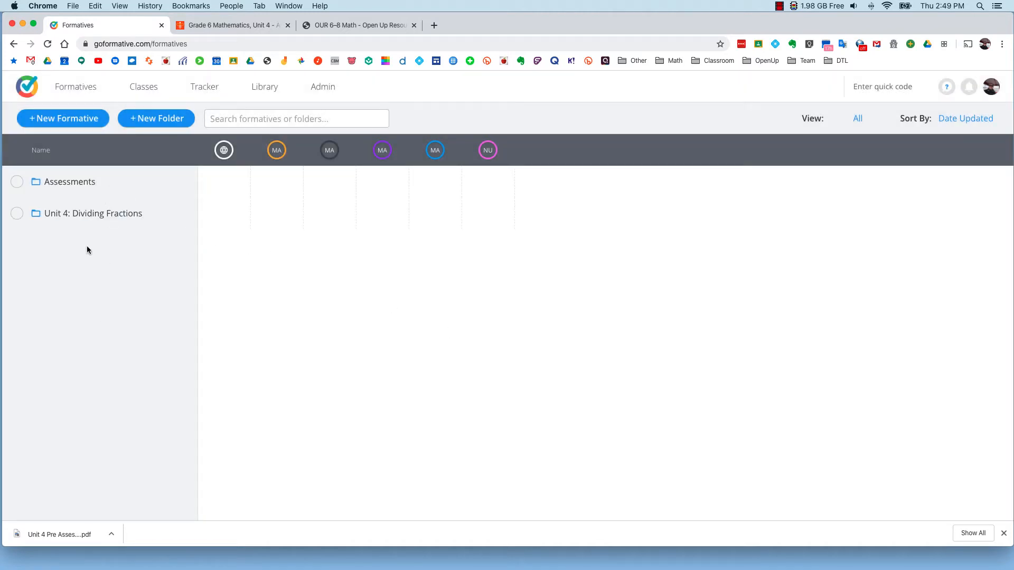
Step: Create a new formative inside the Assessments folder and title it Unit 4 Pre Assessment
left_click(72, 184)
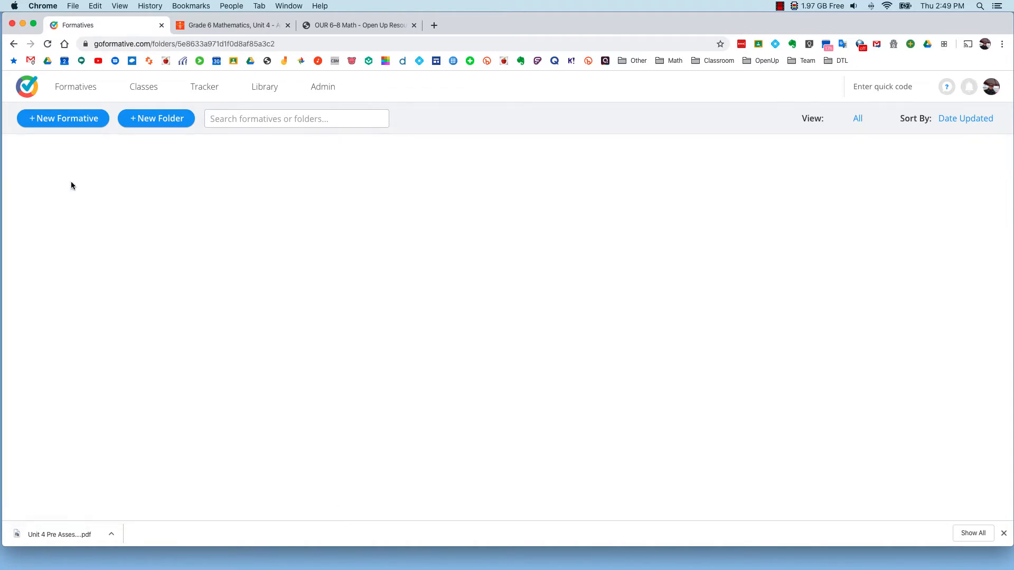
left_click(71, 122)
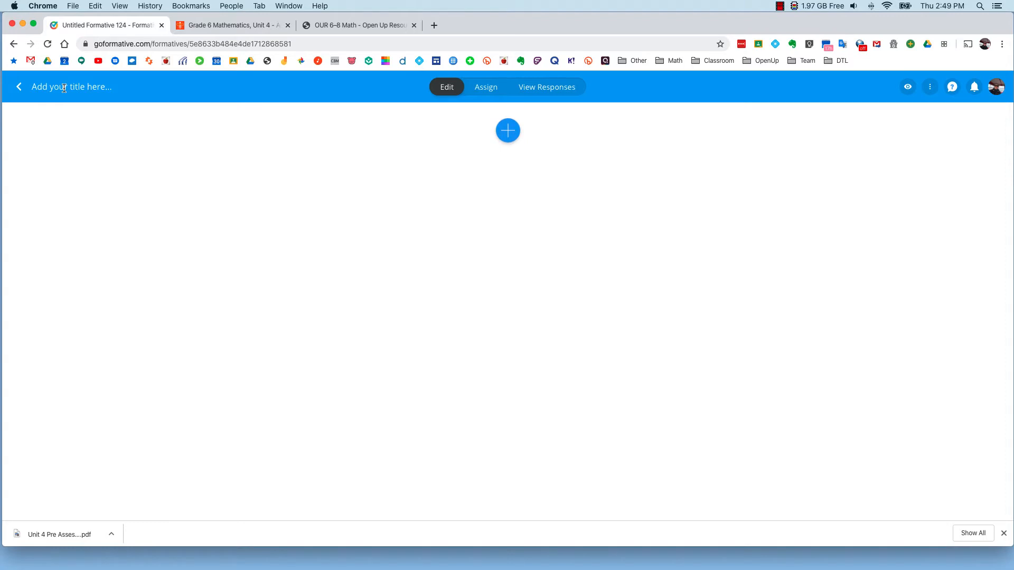
left_click(63, 88)
type("Unit 4 Pre Assess")
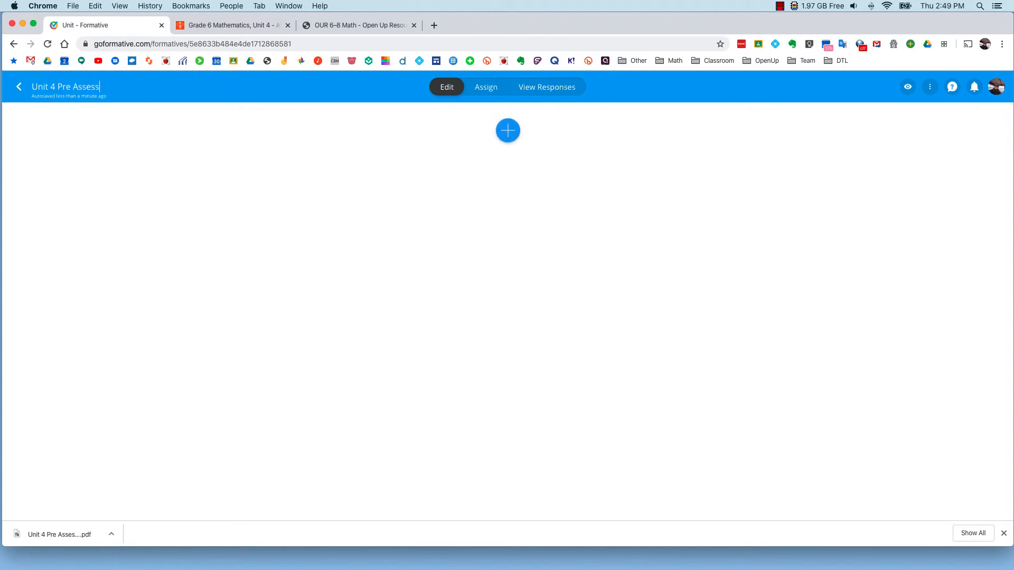
type("ment")
Step: Add Unit 4 Pre Assessmemt.pdf from the computer's Downloads folder as a document to enhance with questions
left_click(513, 133)
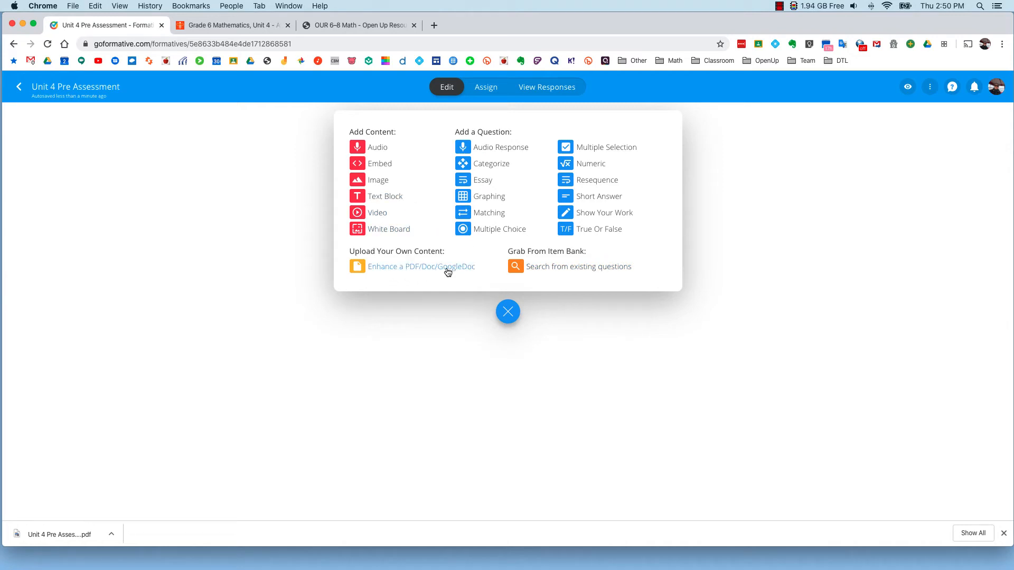
left_click(427, 267)
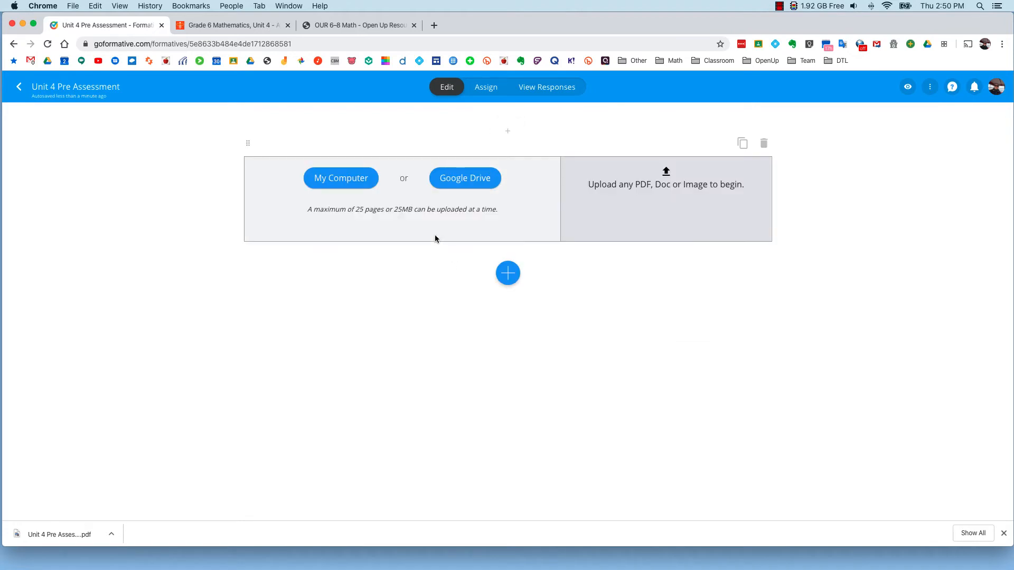
left_click(350, 181)
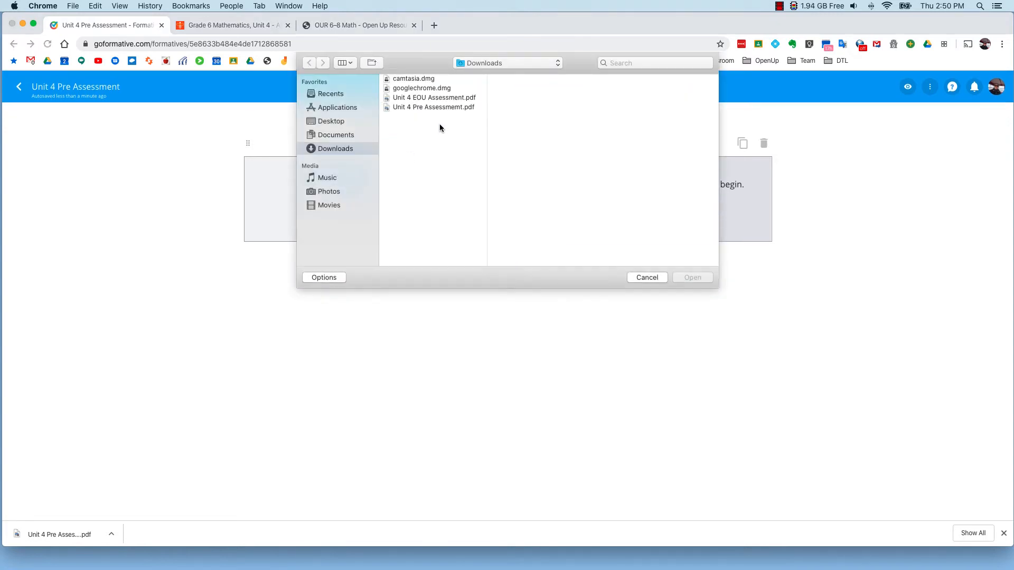
left_click(433, 108)
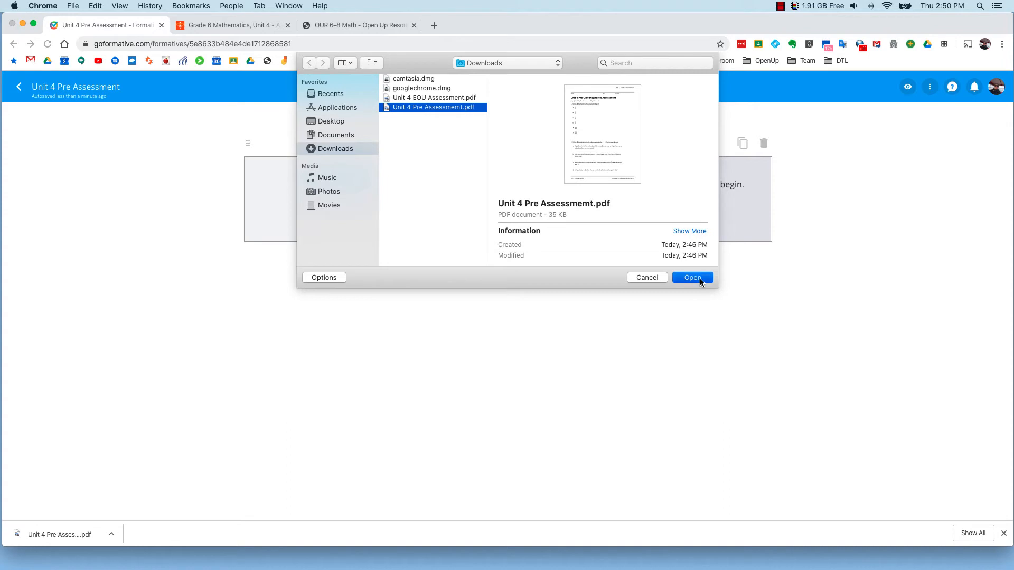
left_click(697, 278)
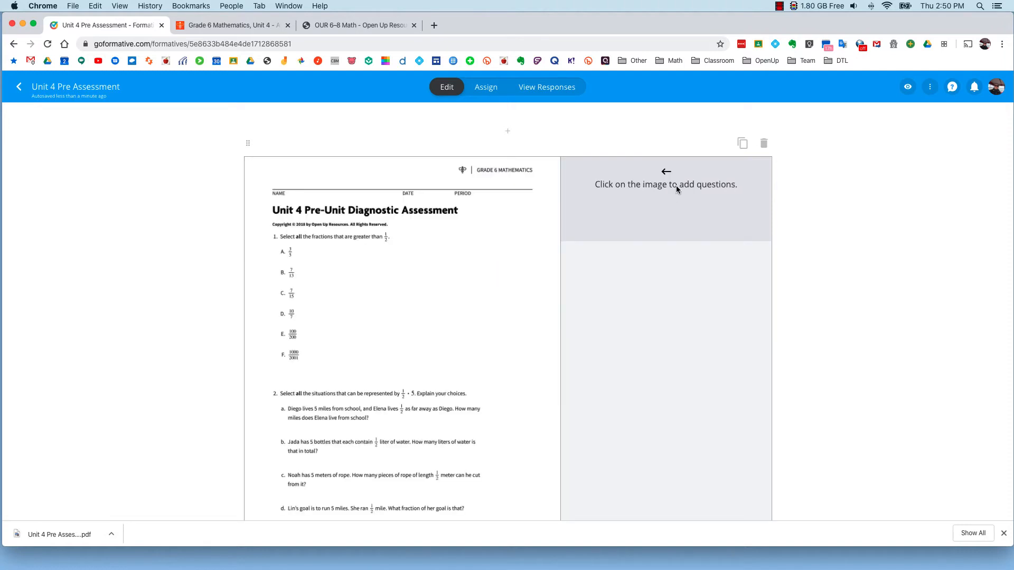
Step: Place a Multiple Selection question on item 1 of the PDF and add options E and F
scroll(444, 266, "down", 2)
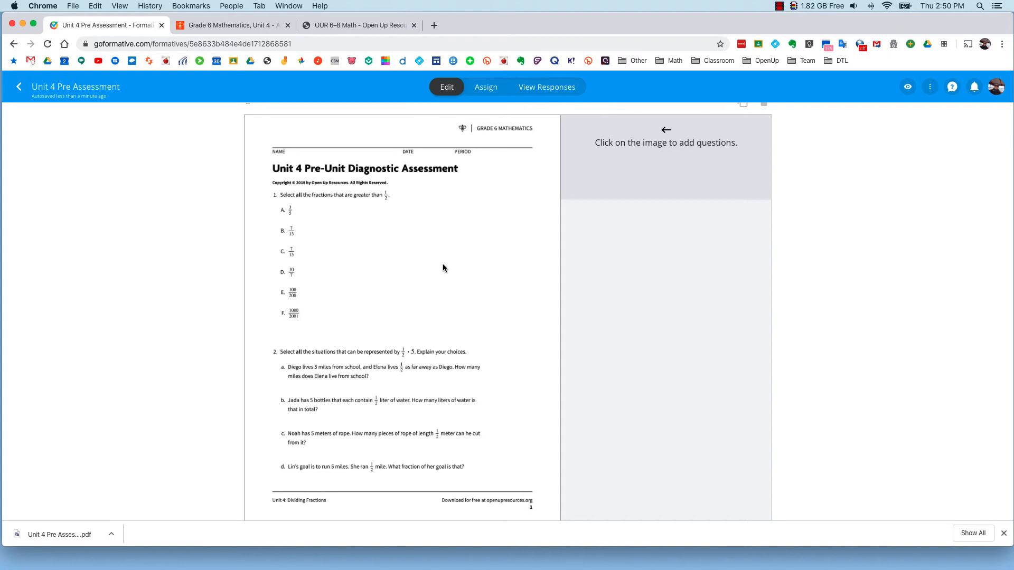
left_click(274, 196)
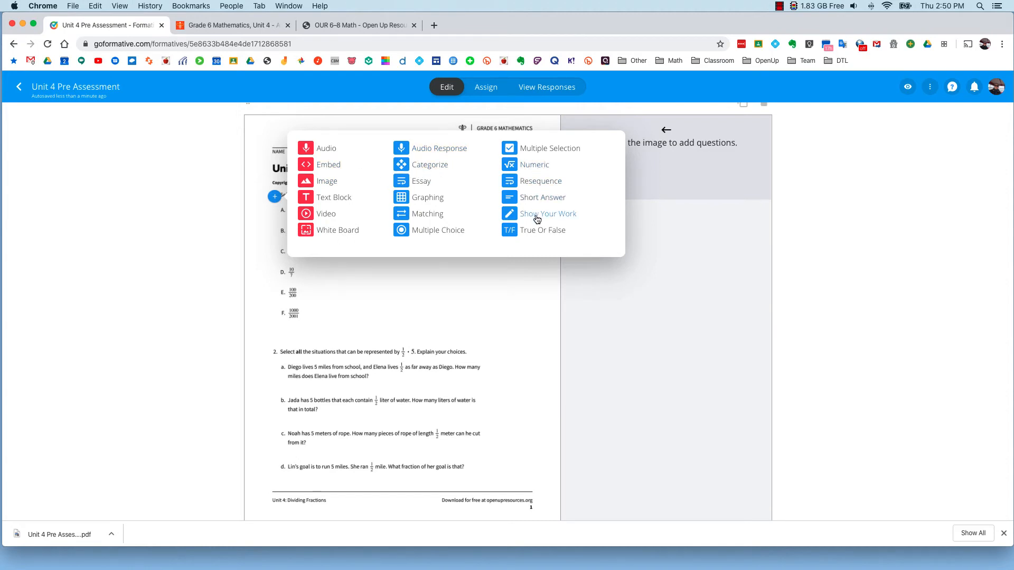
left_click(538, 150)
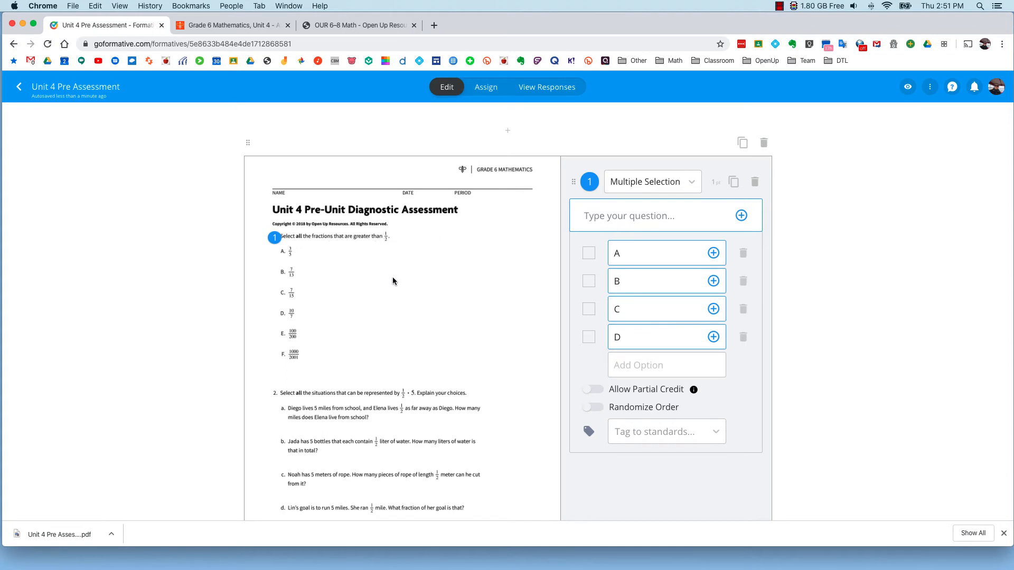
left_click(637, 367)
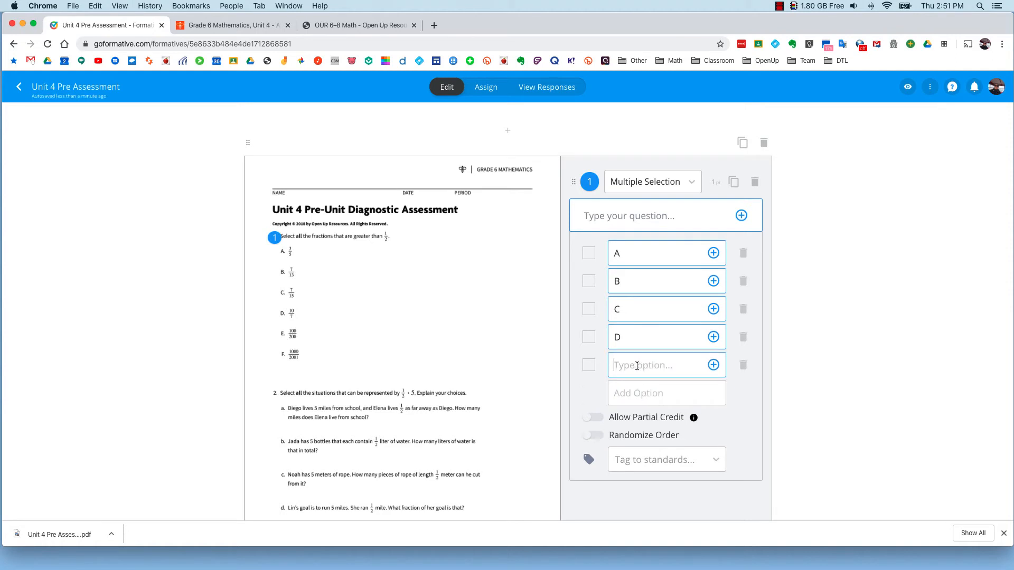
type("E")
key("Return")
type("F")
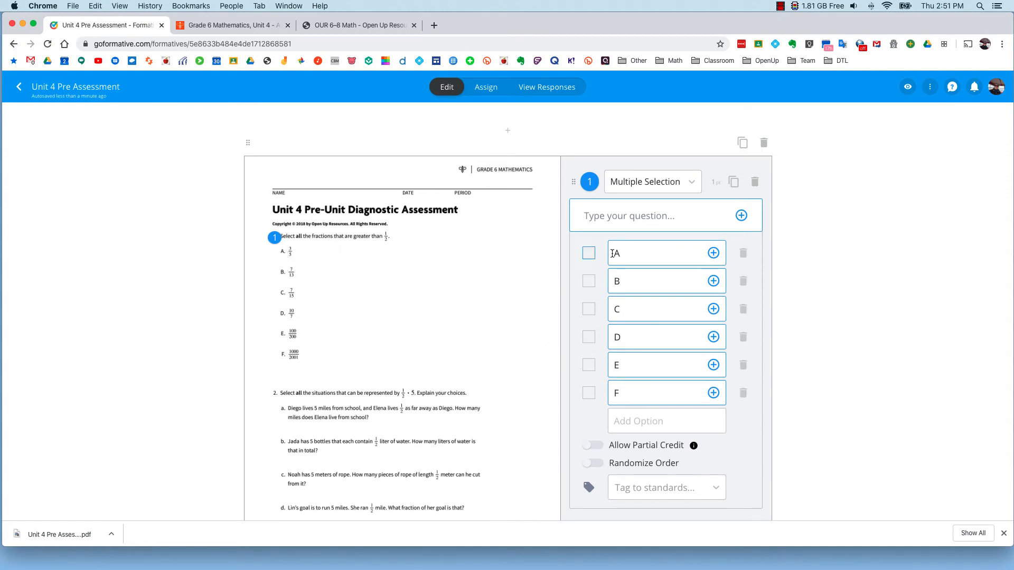
Step: Mark only options A and E as correct answers for question 1
left_click(590, 254)
left_click(590, 284)
left_click(589, 310)
left_click(590, 338)
left_click(589, 365)
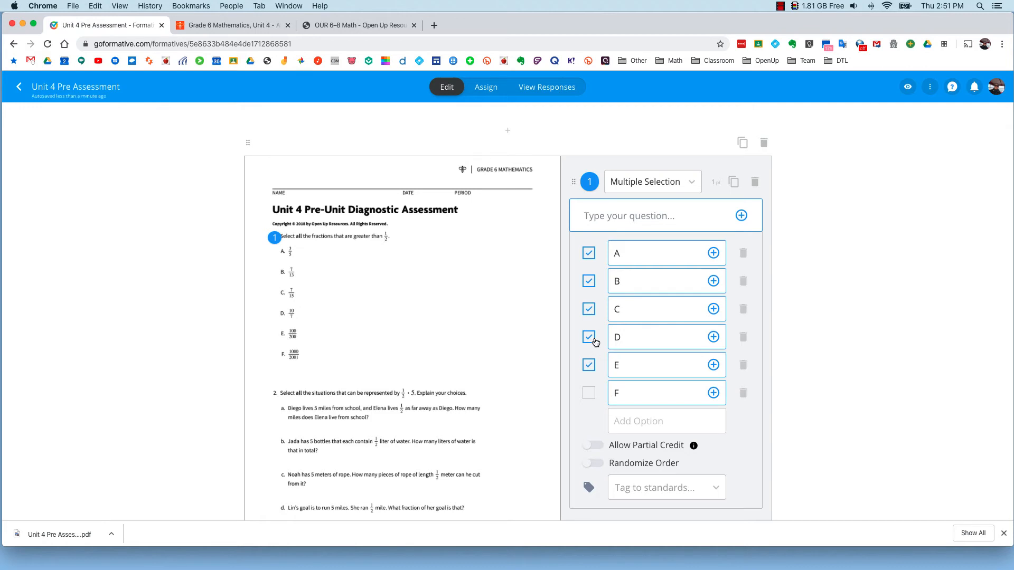
left_click(592, 340)
left_click(592, 315)
left_click(589, 281)
Step: Place a Multiple Selection question on item 2 and mark options B, C and D as correct
scroll(274, 317, "down", 2)
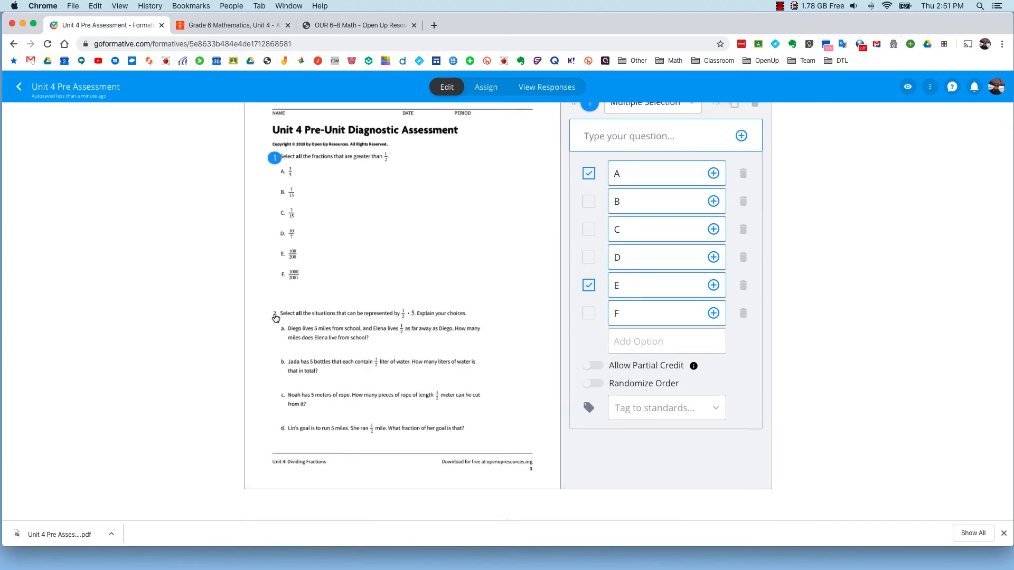
left_click(275, 316)
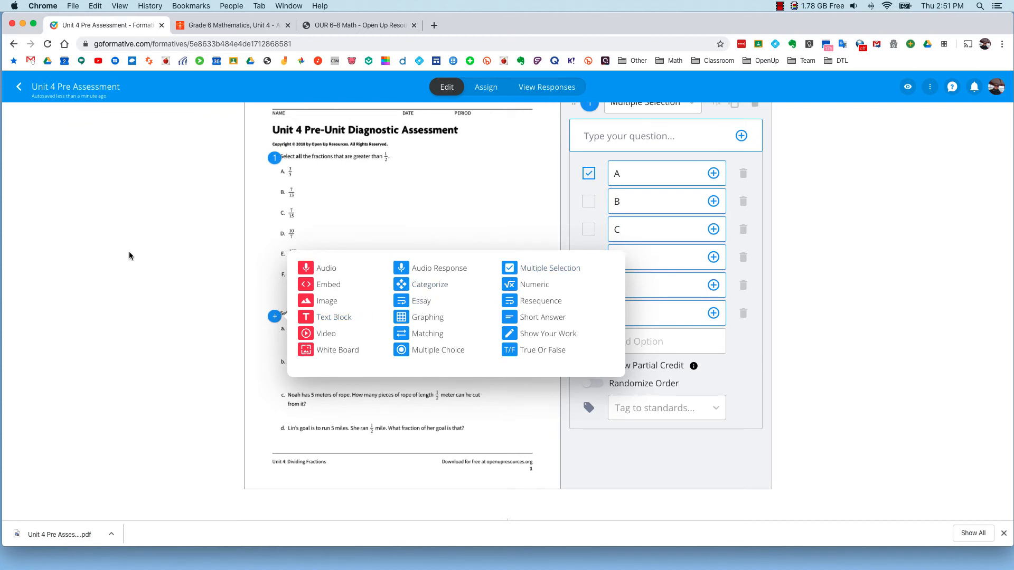
left_click(552, 267)
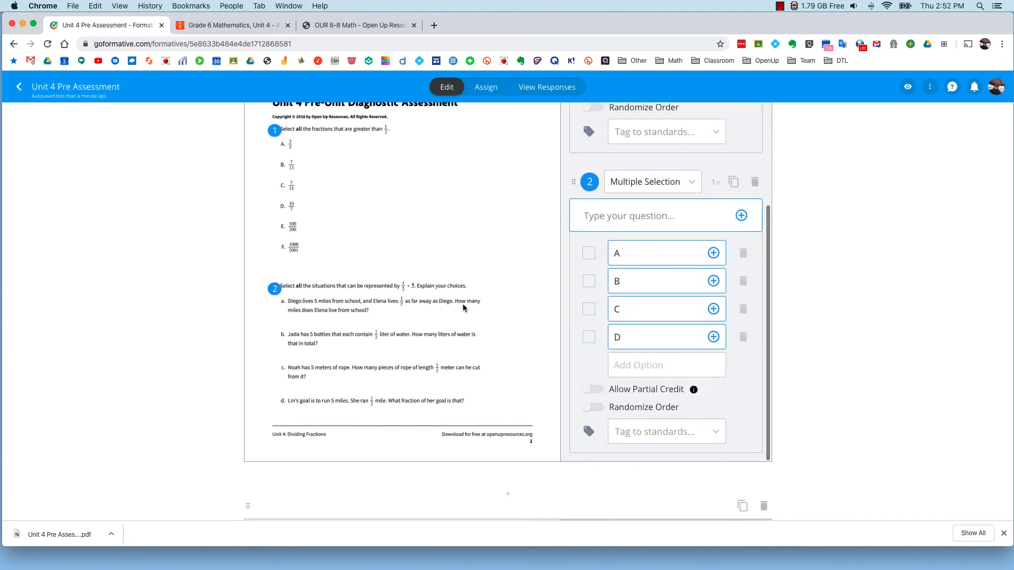
left_click(590, 282)
left_click(589, 309)
left_click(589, 337)
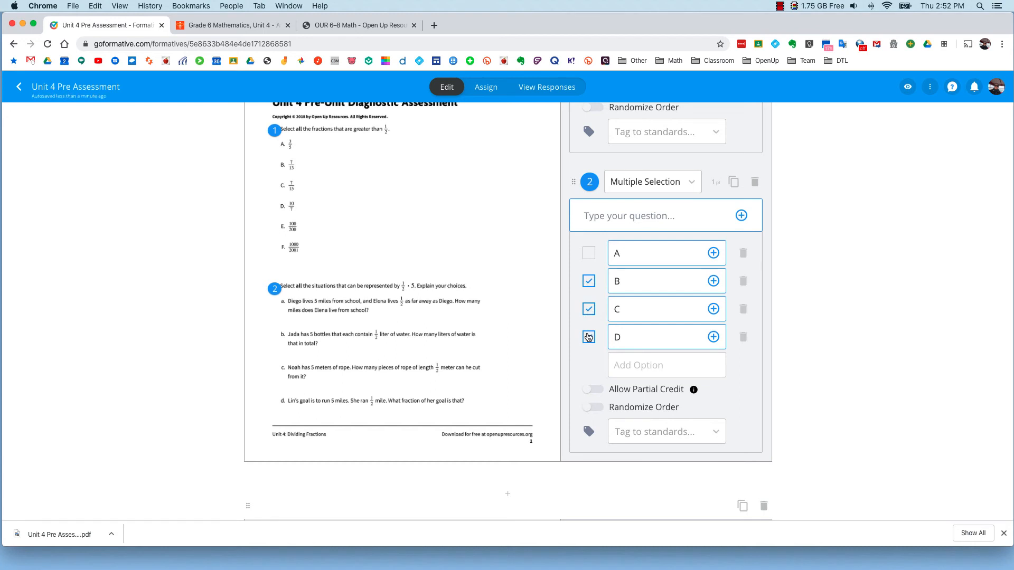
Step: Place a Show Your Work question on item 3, the number-ordering problem on the second page
scroll(421, 333, "down", 5)
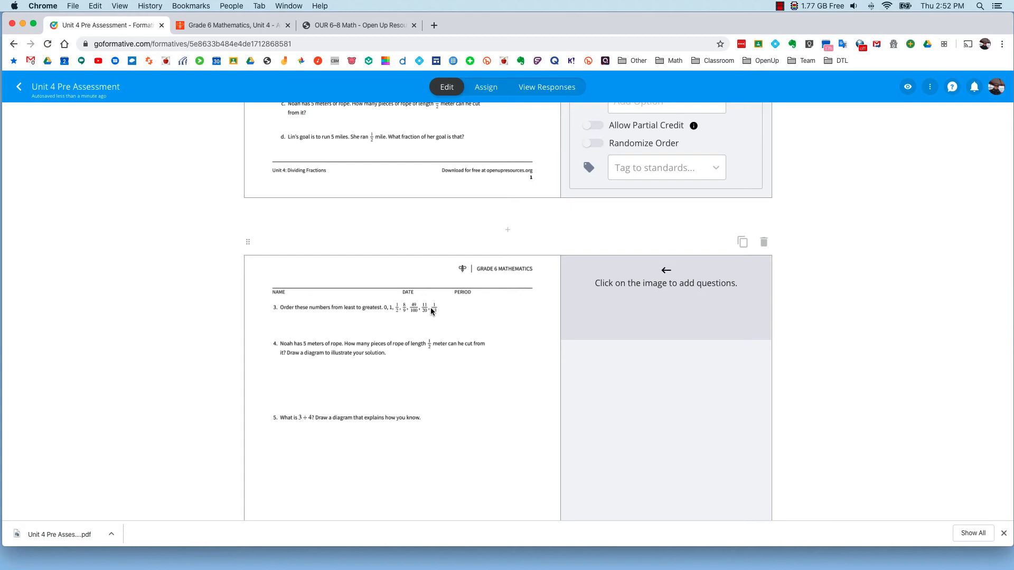
left_click(274, 309)
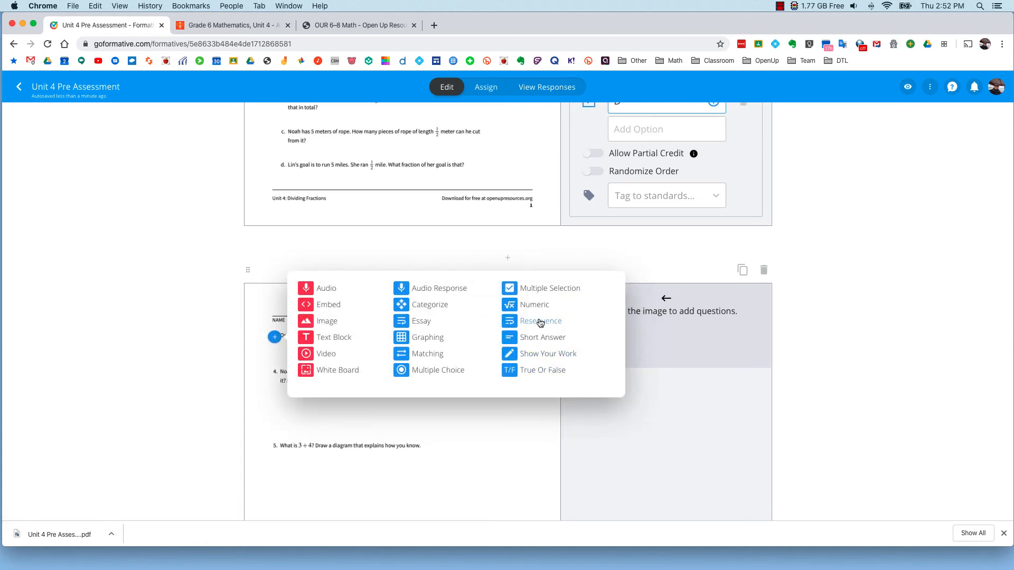
left_click(538, 355)
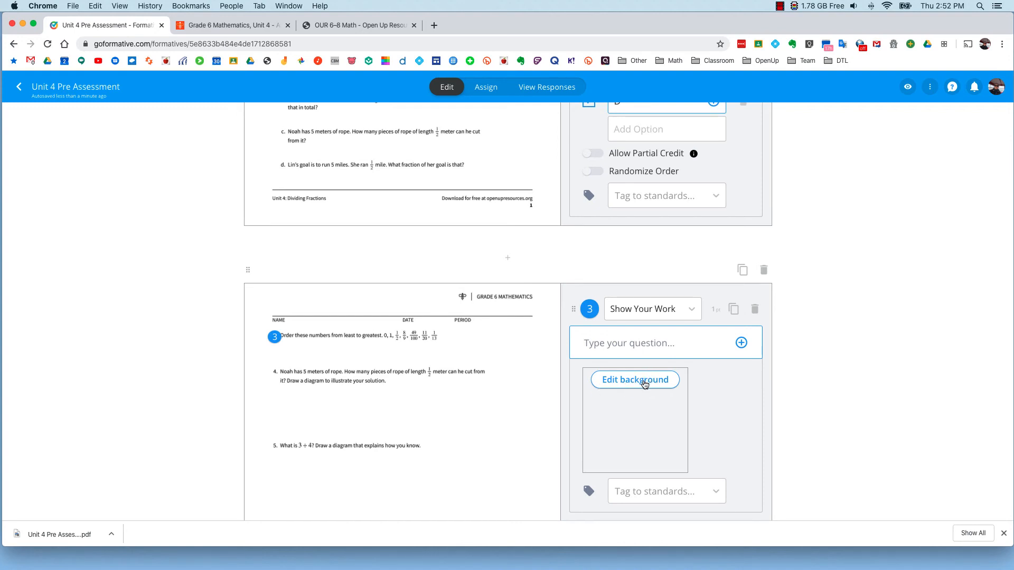
Step: Place Short Answer questions on parts a and d of item 6 on the third page
scroll(348, 383, "down", 3)
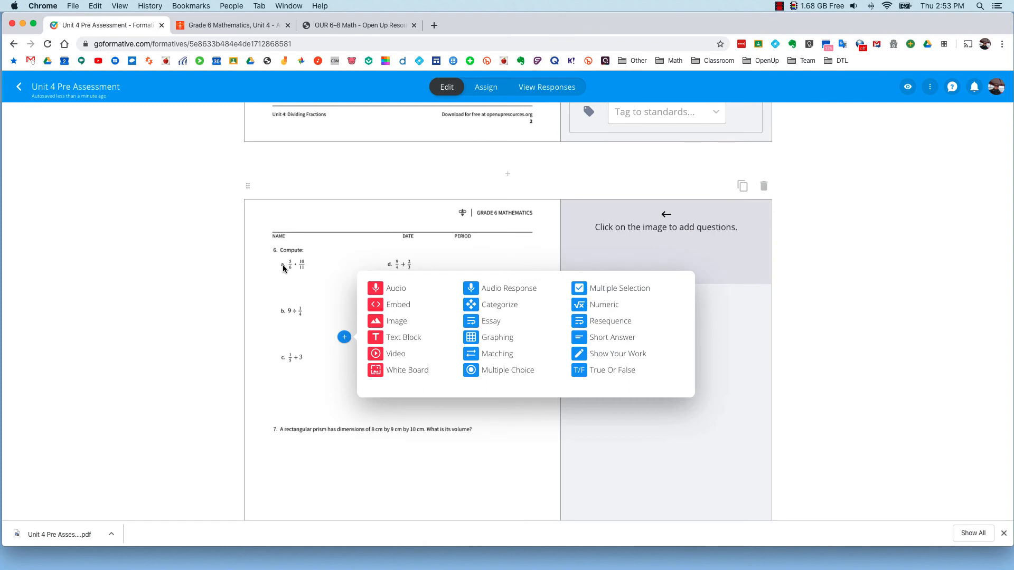
left_click(284, 268)
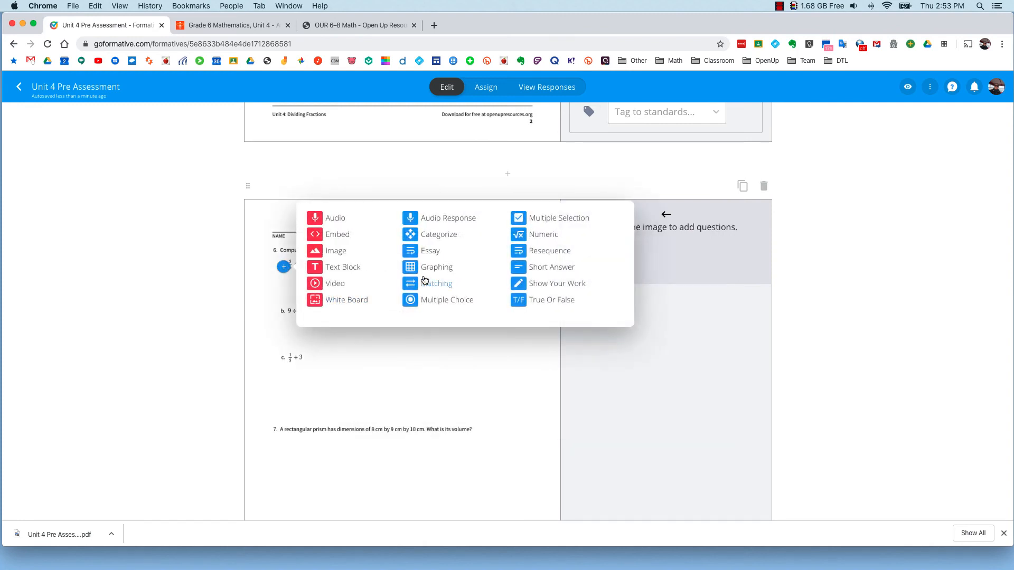
left_click(541, 268)
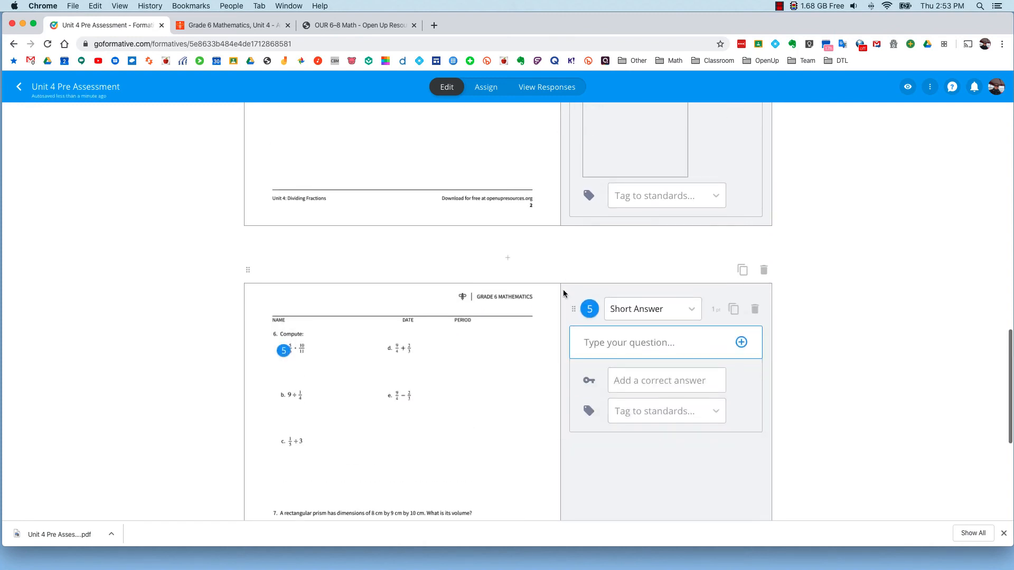
left_click(390, 350)
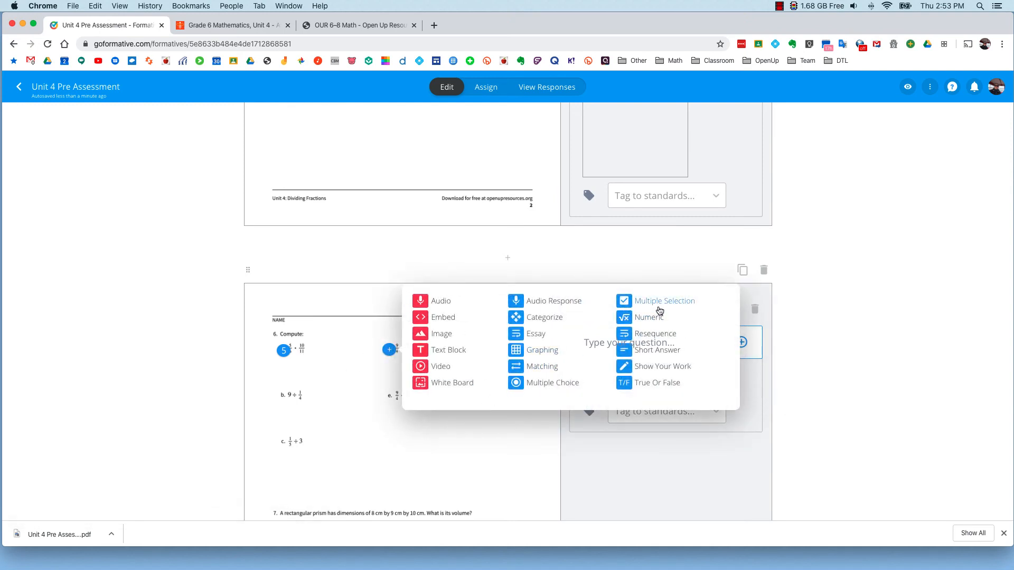
left_click(646, 352)
Step: Place a Numeric question on part b of item 6
scroll(371, 251, "down", 4)
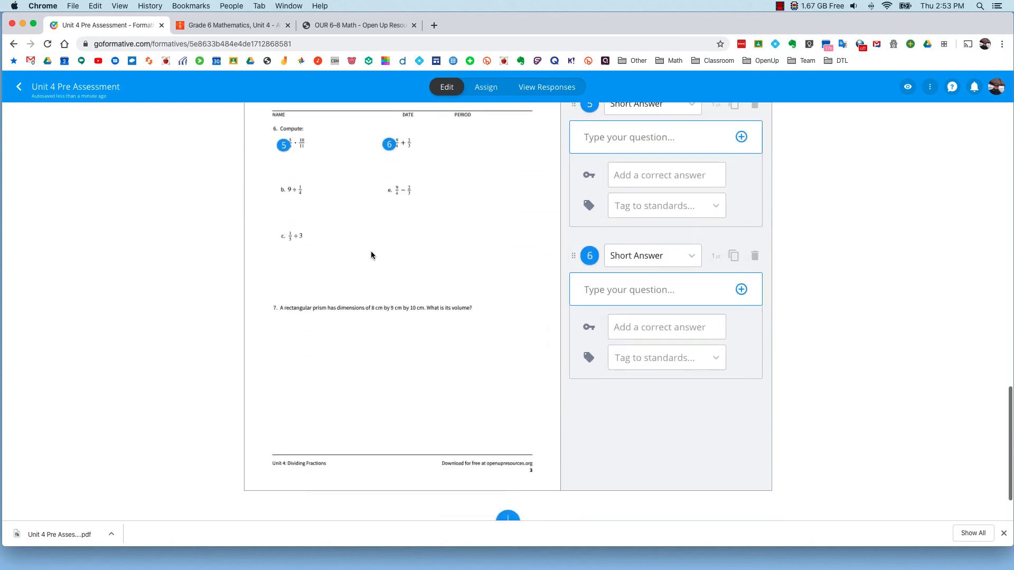
left_click(284, 192)
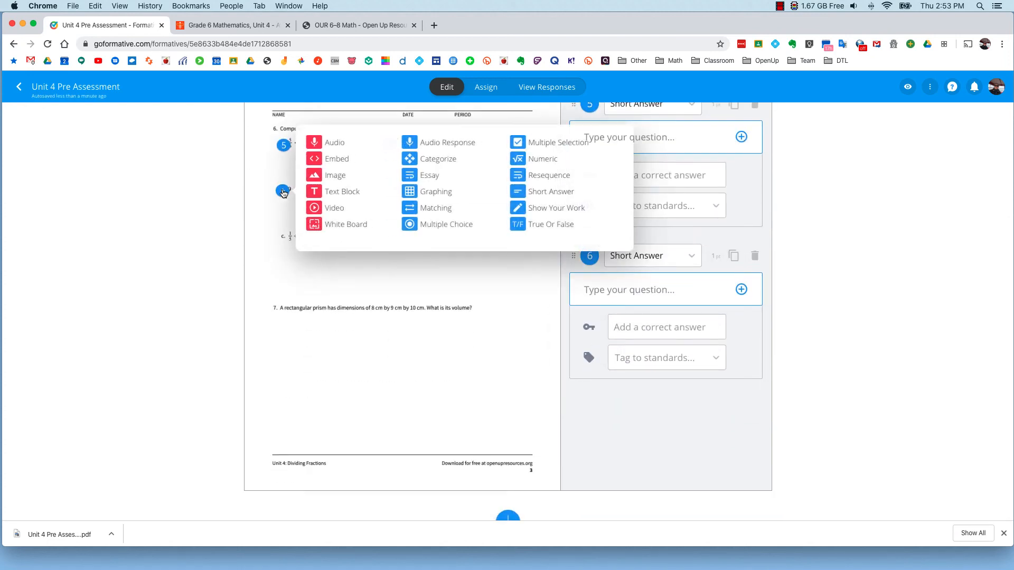
left_click(543, 159)
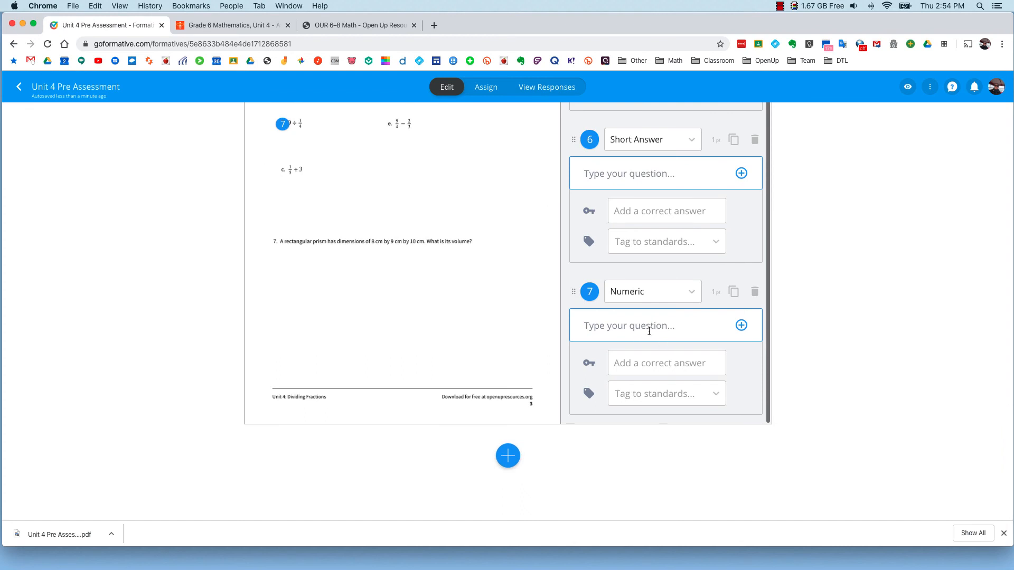
Step: Assign the Unit 4 Pre Assessment to the Math 2 class without posting it to Google, and dismiss the join instructions
scroll(457, 294, "up", 3)
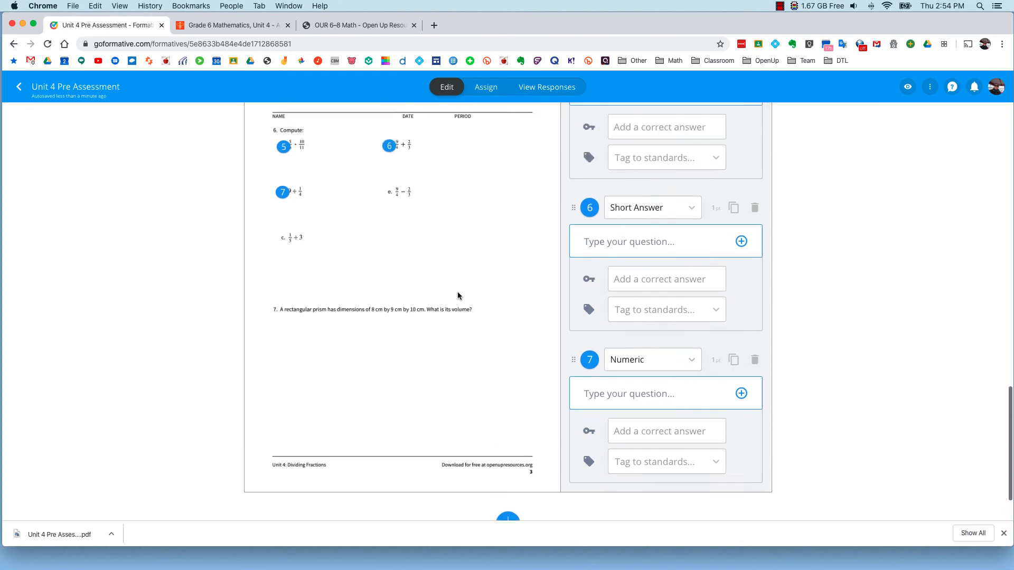
scroll(456, 295, "up", 6)
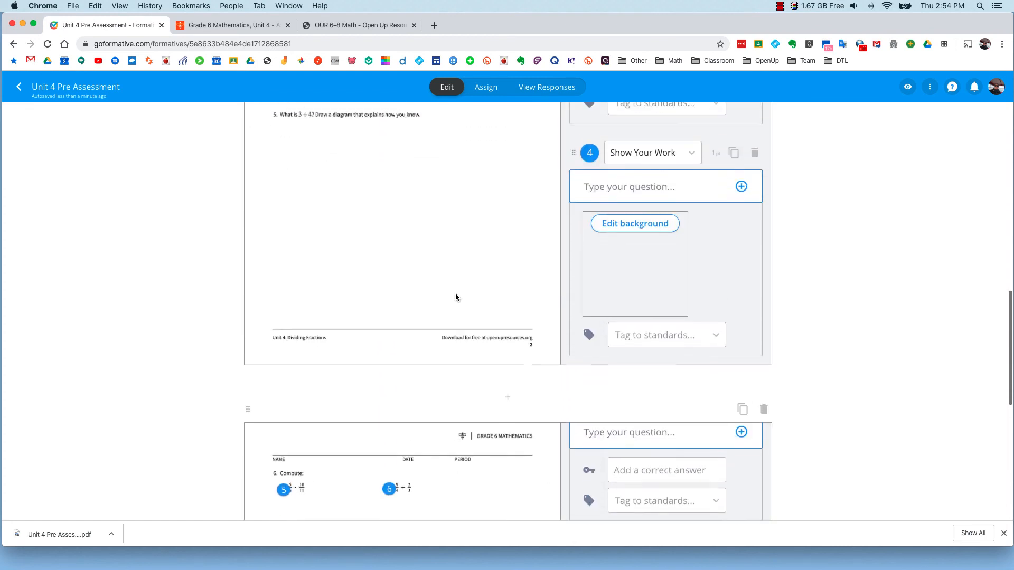
scroll(456, 297, "up", 10)
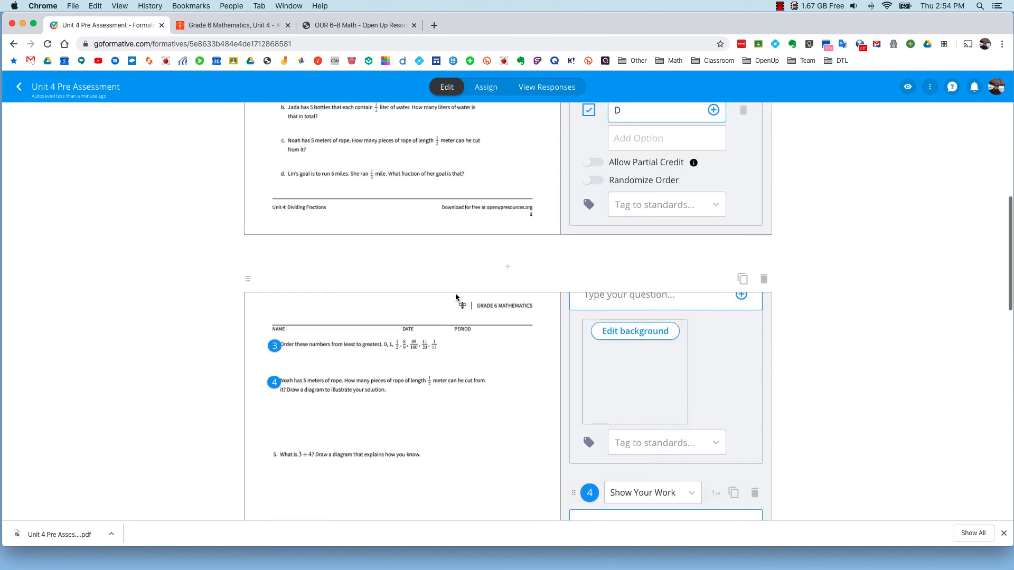
scroll(456, 294, "up", 4)
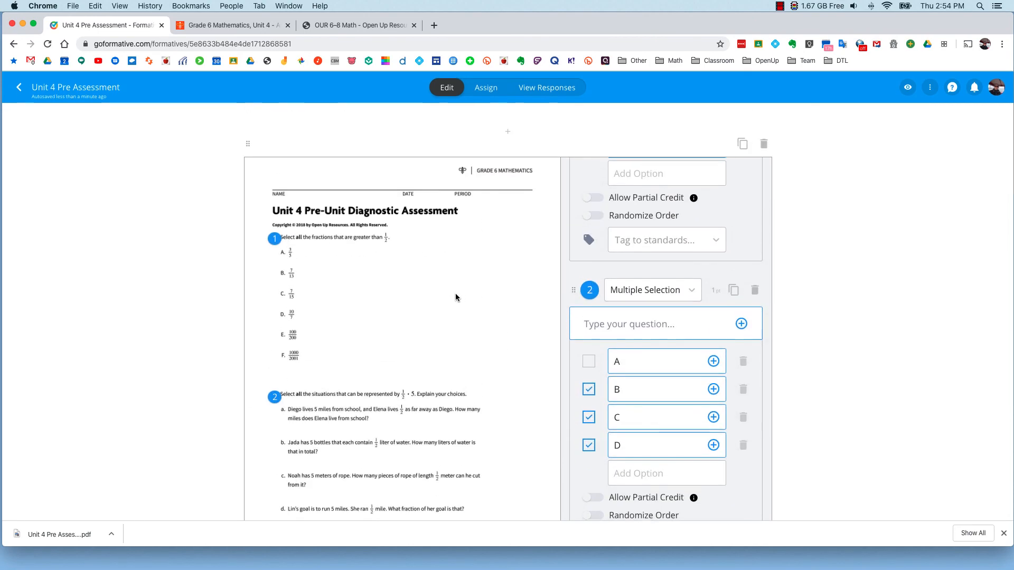
left_click(484, 92)
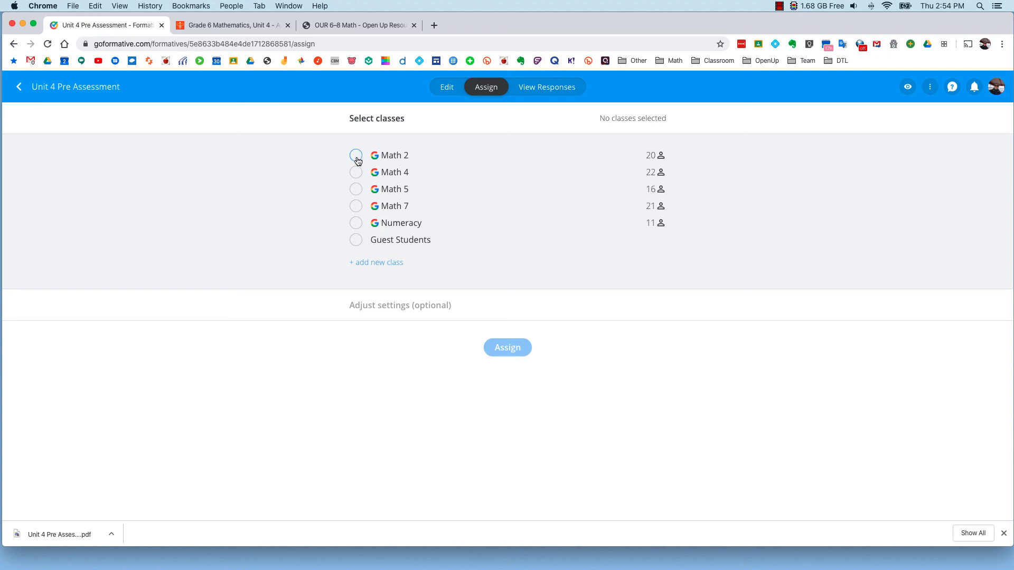
left_click(356, 157)
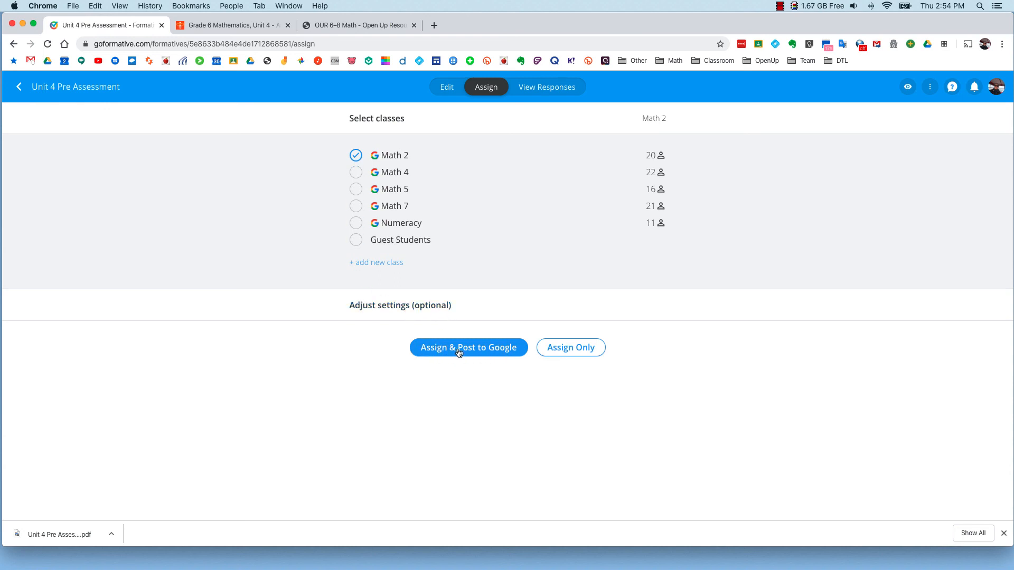
left_click(576, 353)
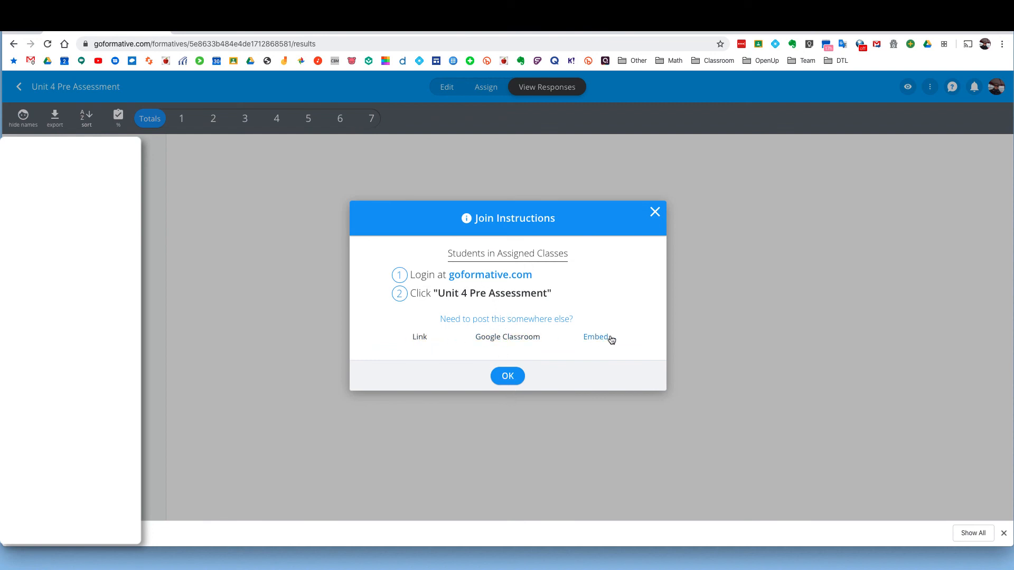
left_click(507, 378)
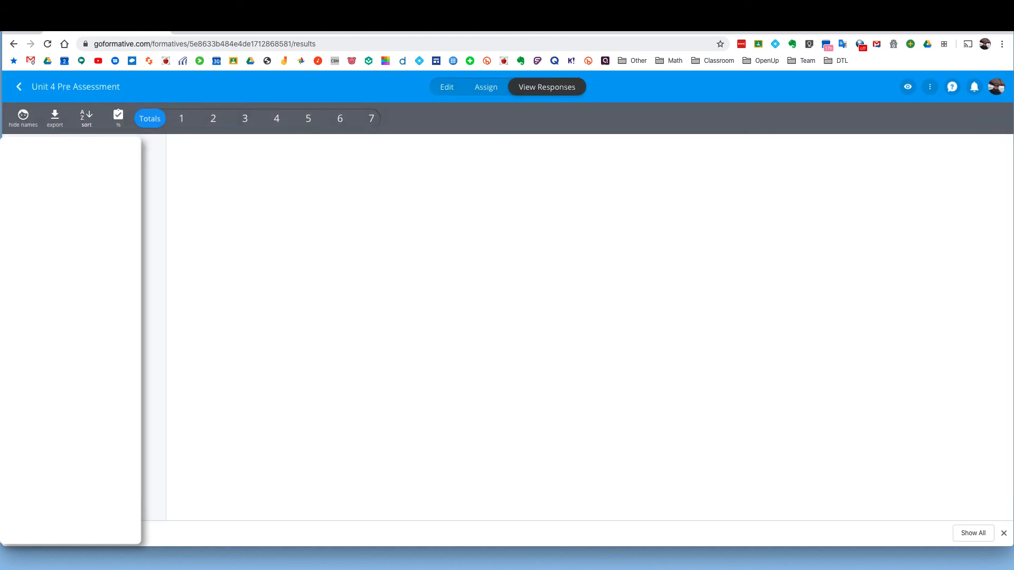
left_click(781, 7)
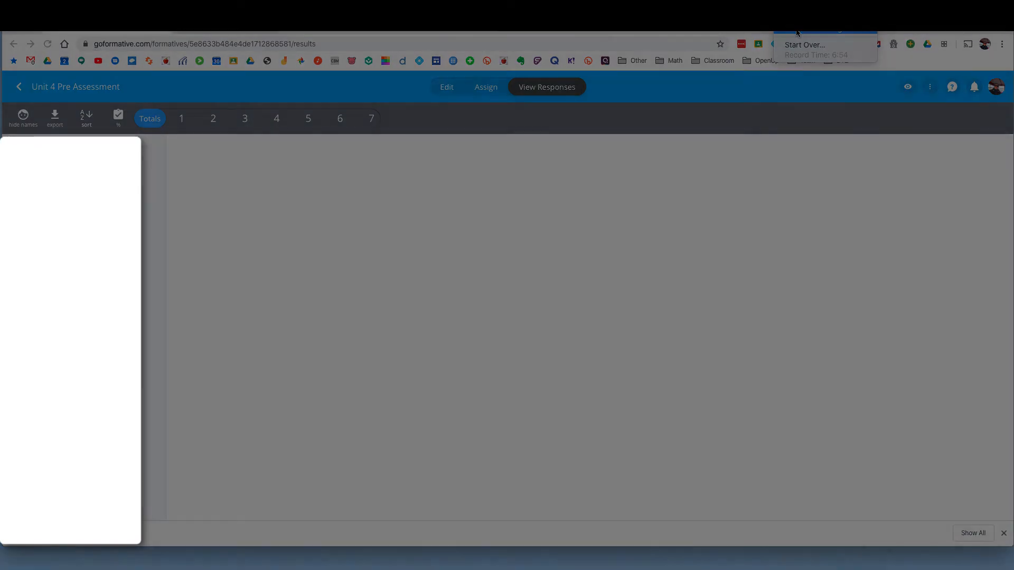